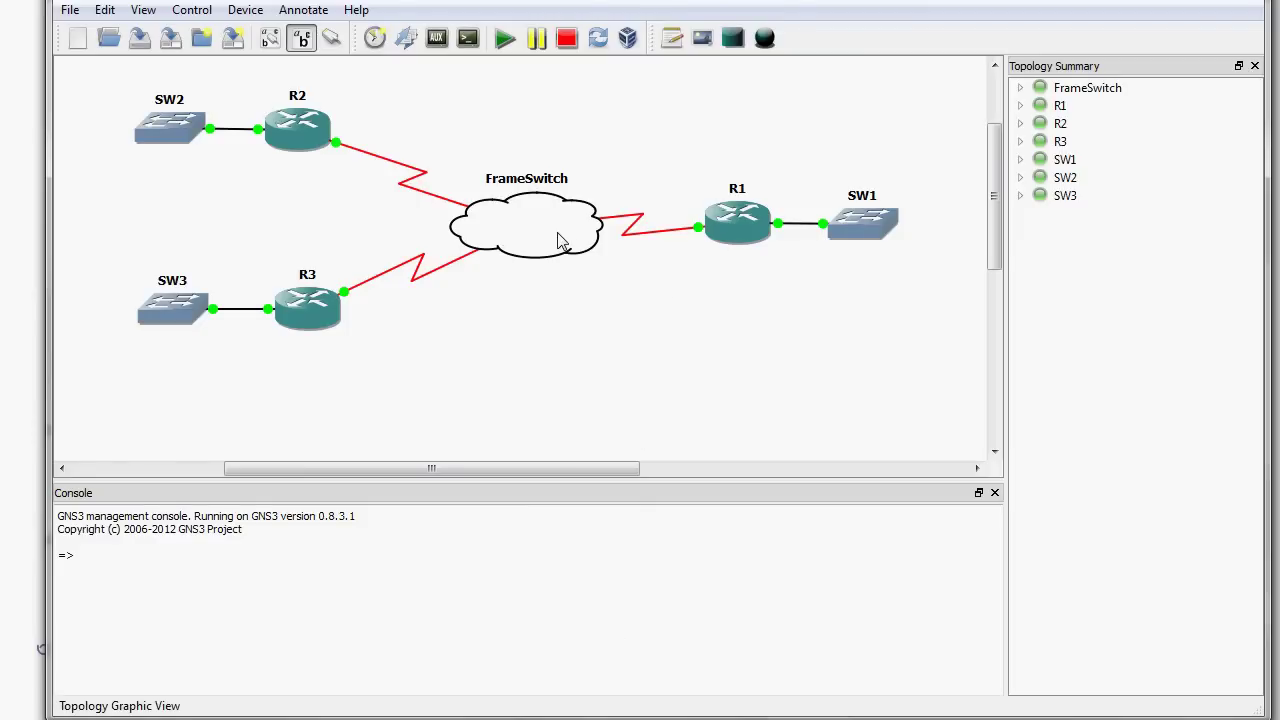
Check R1's symbol options without changing them, and list FrameSwitch's serial links to R1, R2 and R3
mouse_move(560, 238)
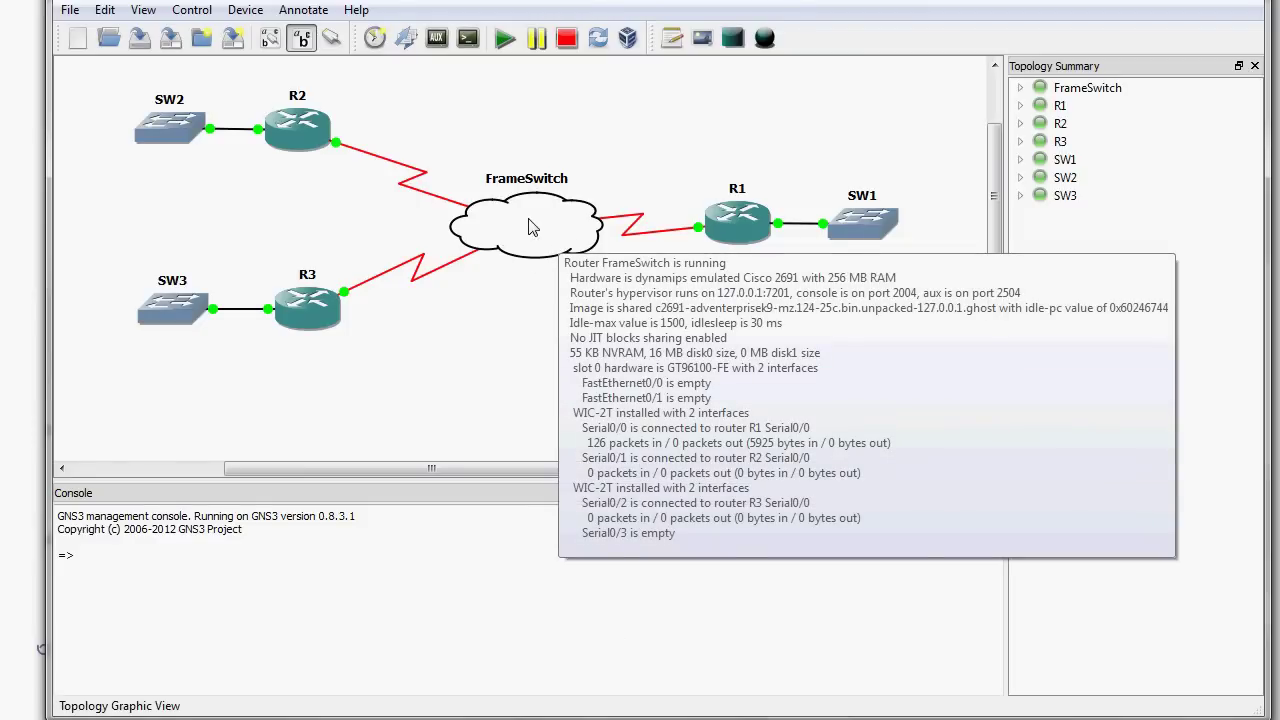
right_click(716, 224)
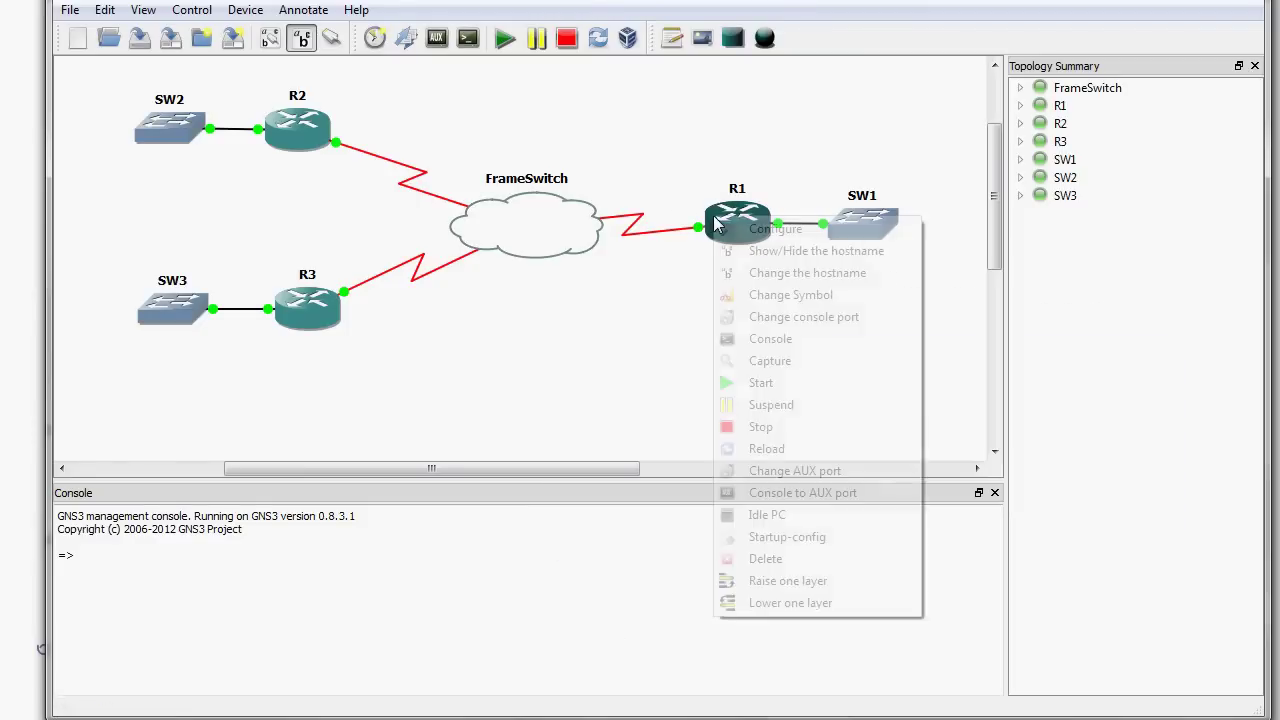
left_click(783, 295)
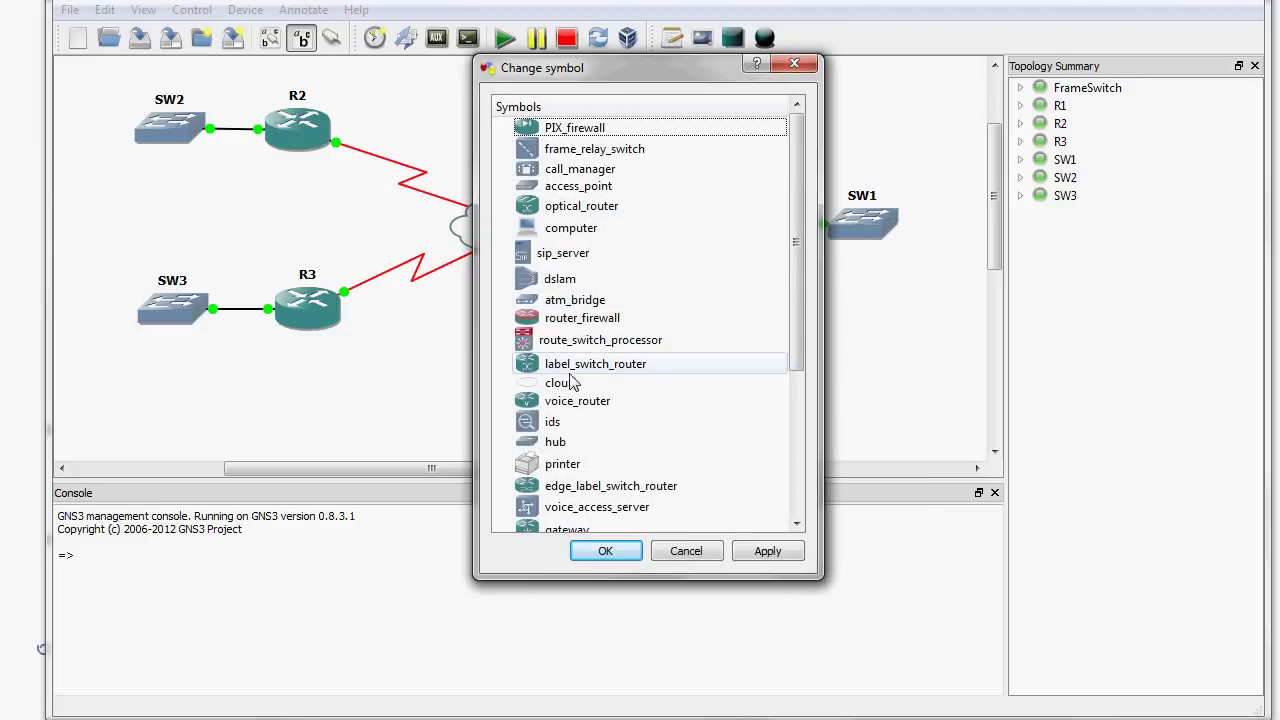
left_click(686, 551)
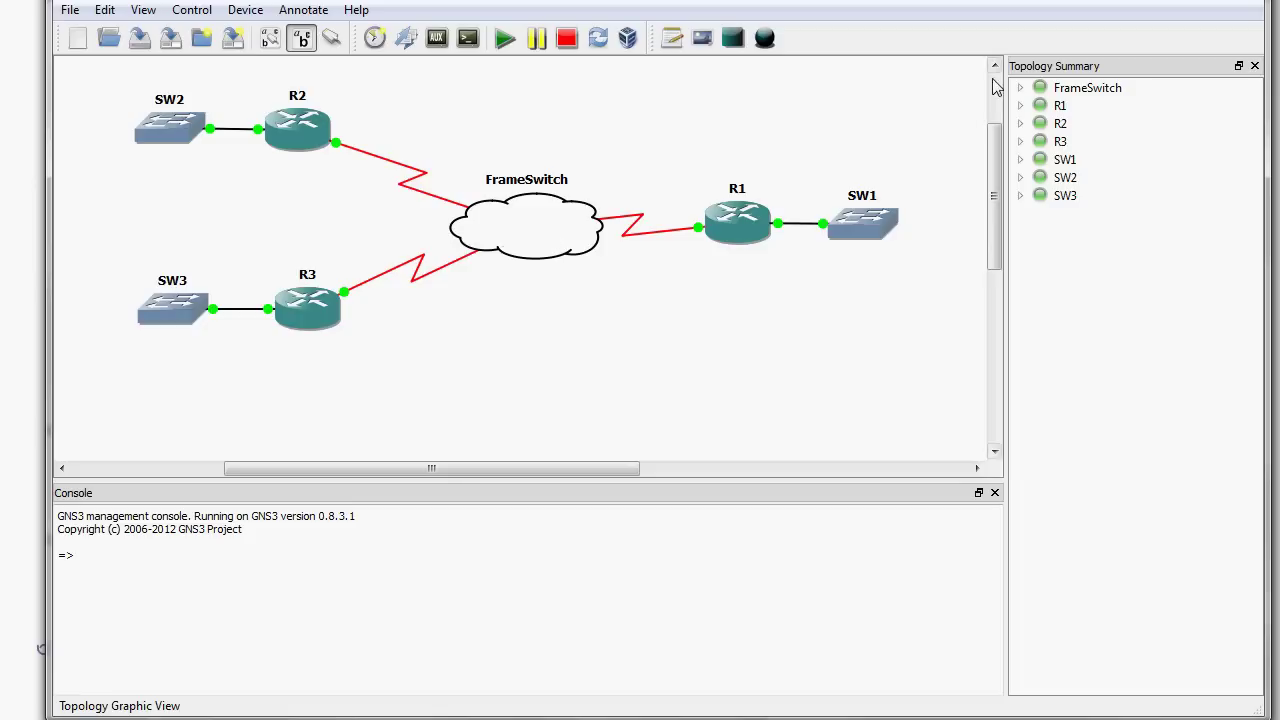
left_click(1021, 89)
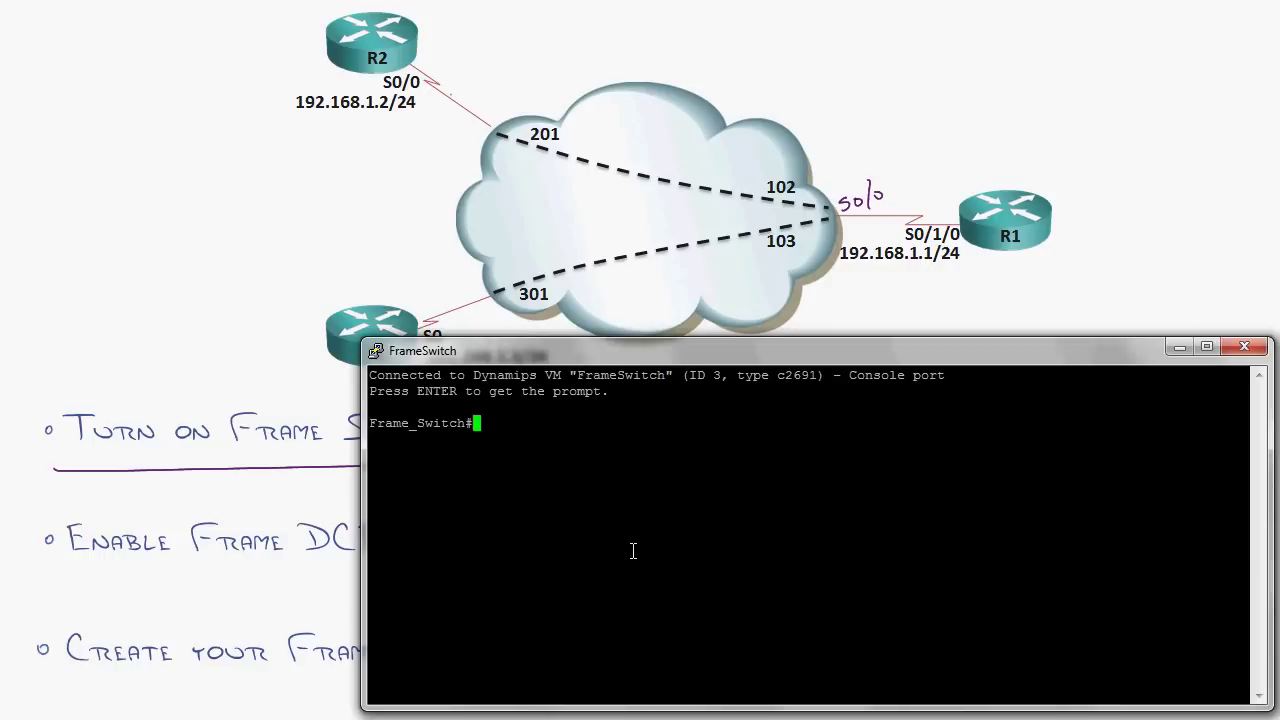
Enter global config with conf t, enable frame-relay switching, and enter interface s0/0
type("conf t")
key("Return")
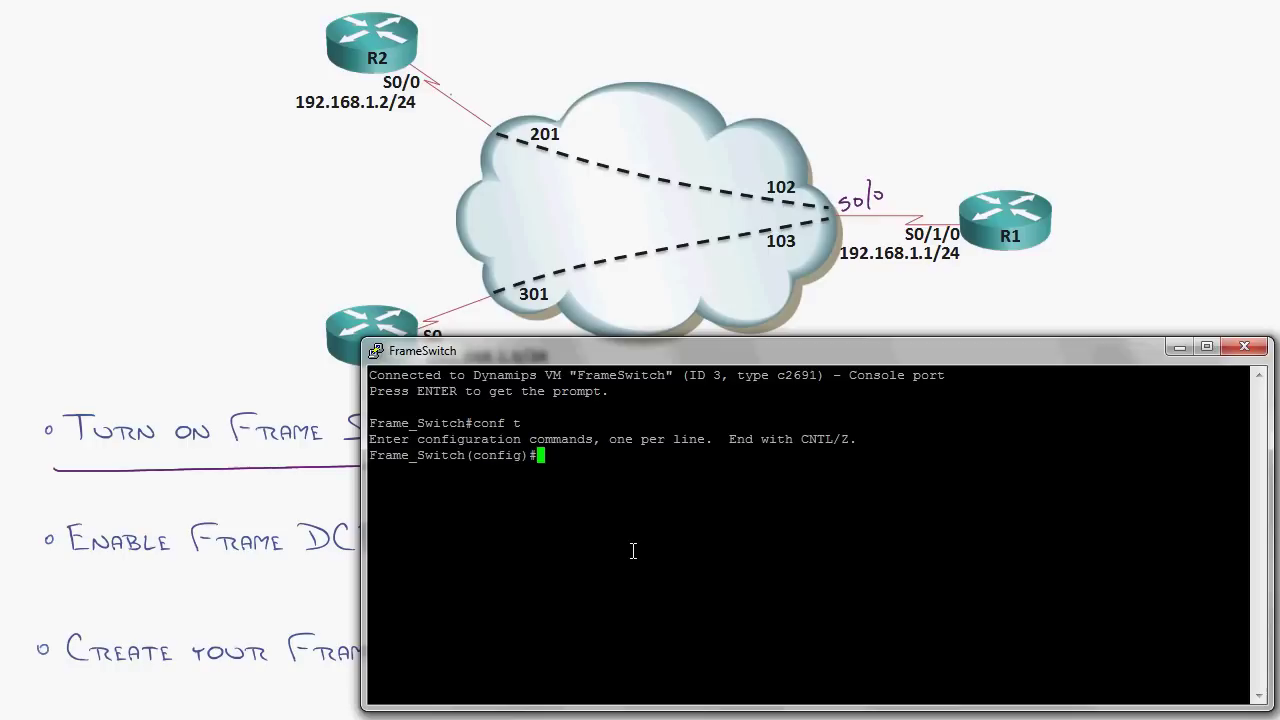
type("fram")
key("Tab")
type("sw")
key("Tab")
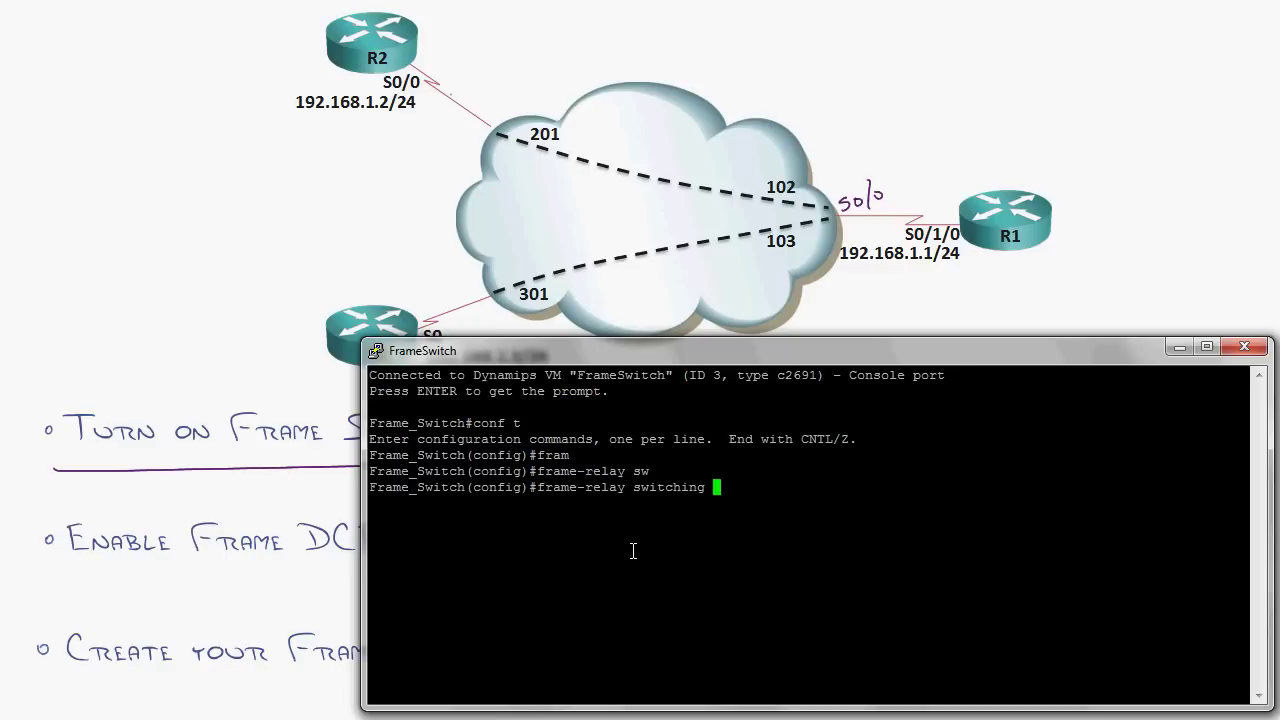
key("Return")
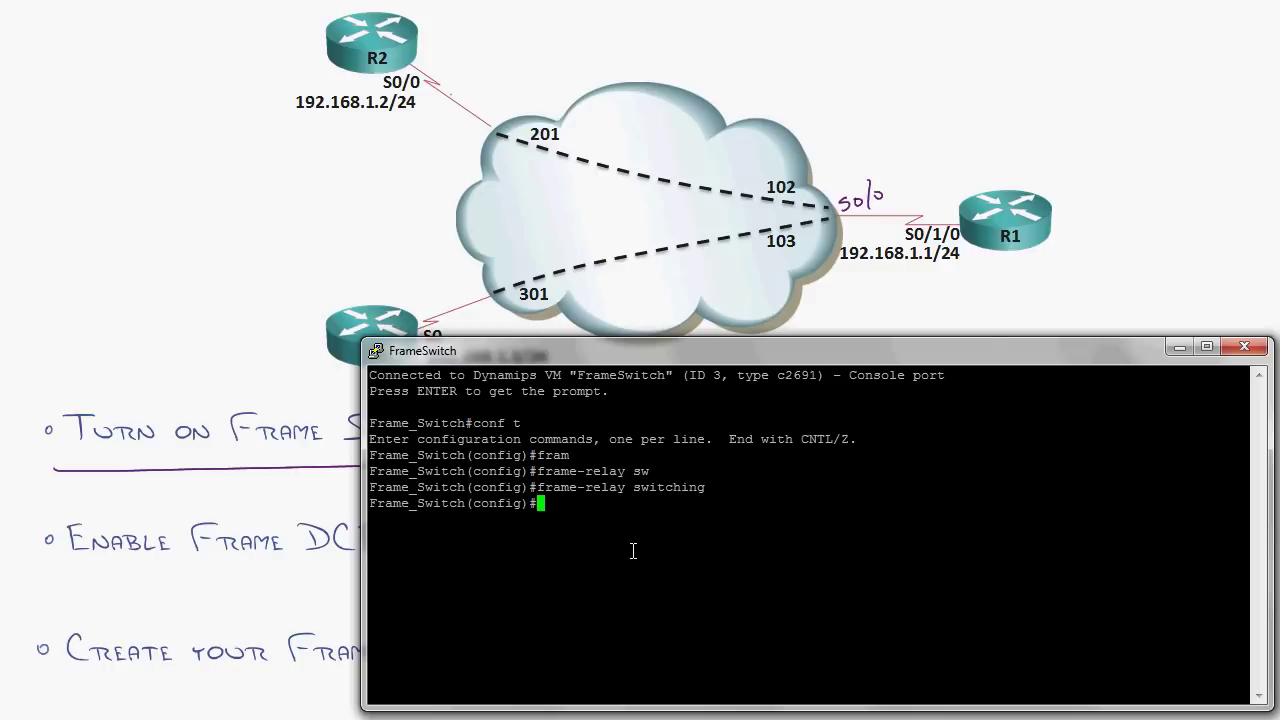
type("int s0/0")
key("Return")
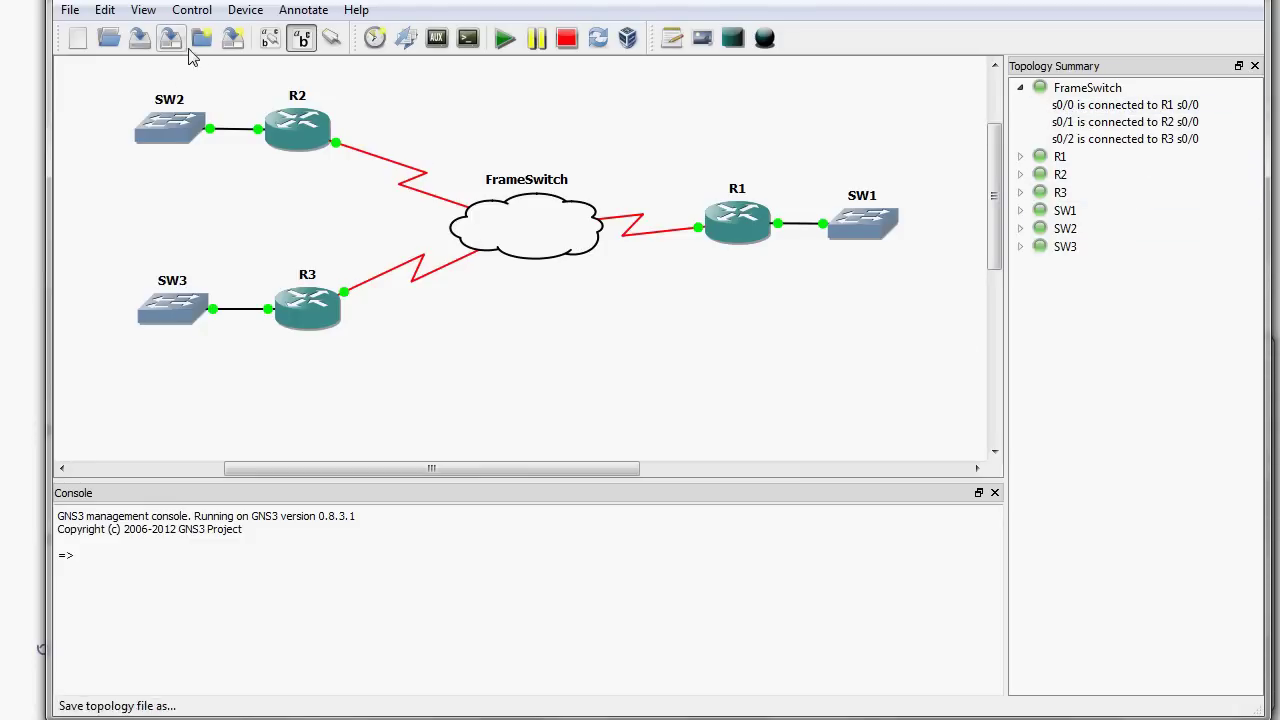
Show interface labels on all links and position FrameSwitch's s0/0, s0/1, s0/2 labels beside the cloud
left_click(270, 38)
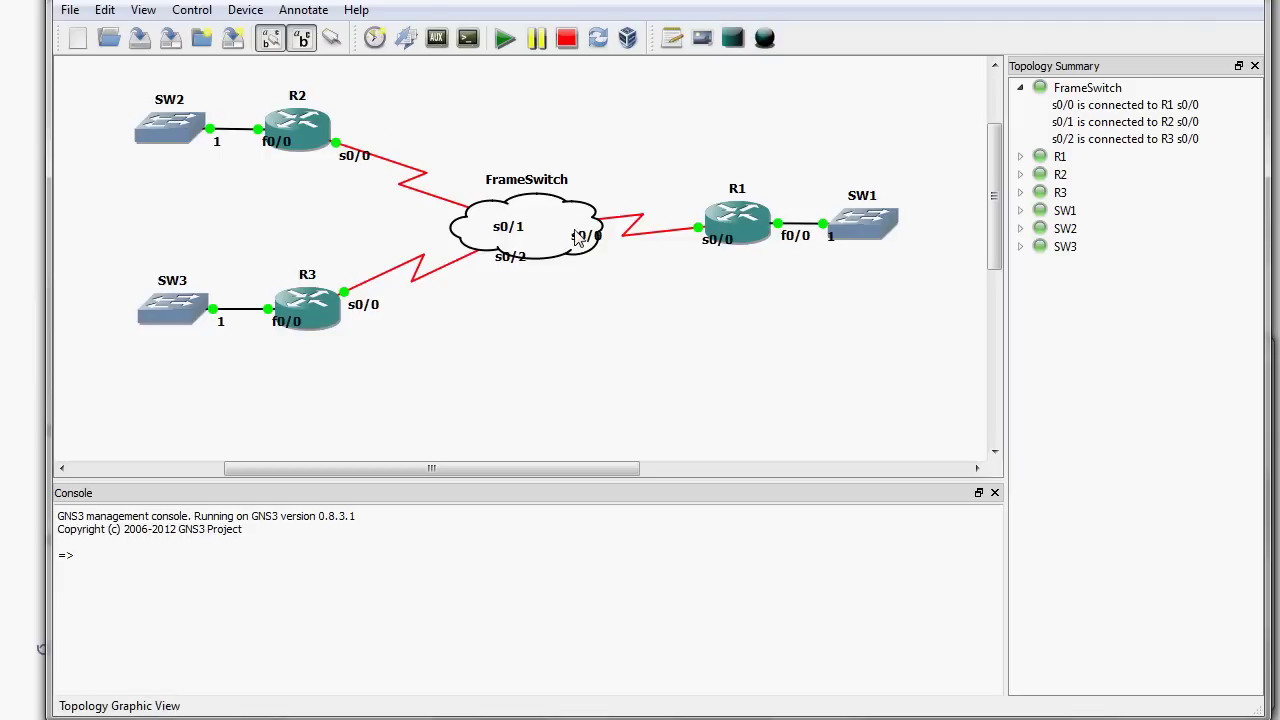
left_click_drag(583, 243, 612, 215)
left_click_drag(514, 233, 466, 195)
left_click_drag(510, 258, 474, 269)
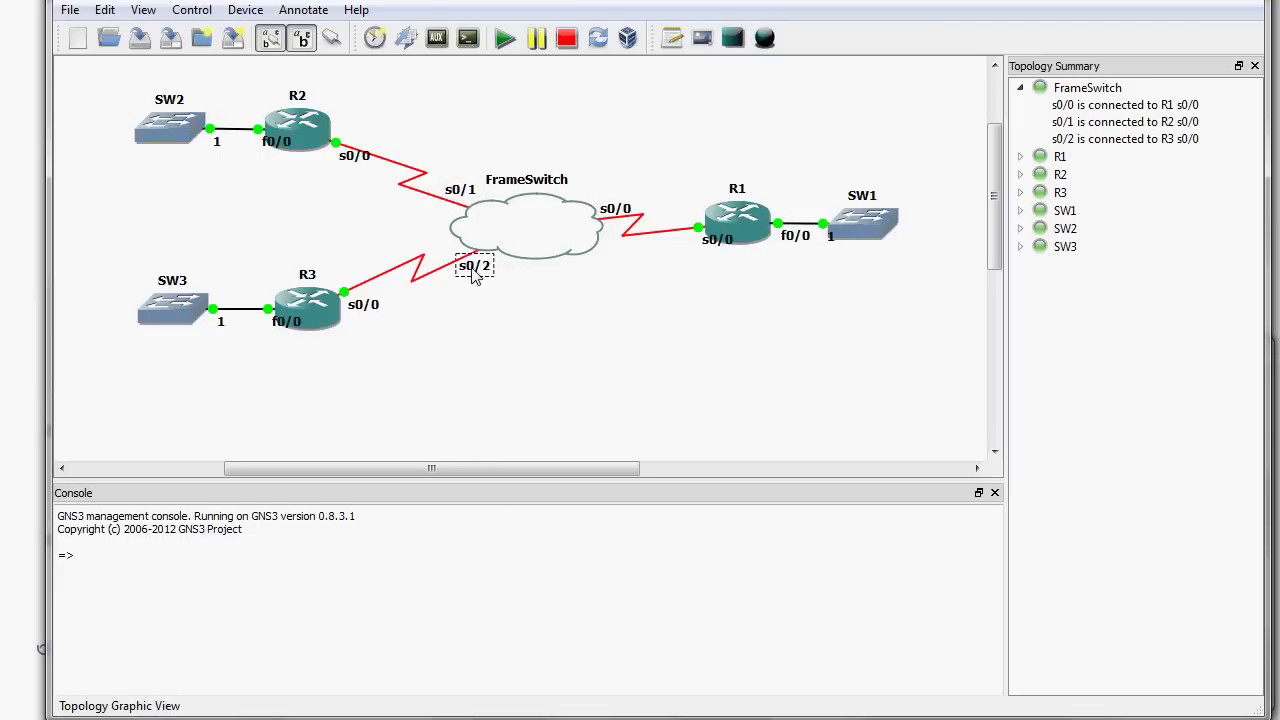
double_click(598, 228)
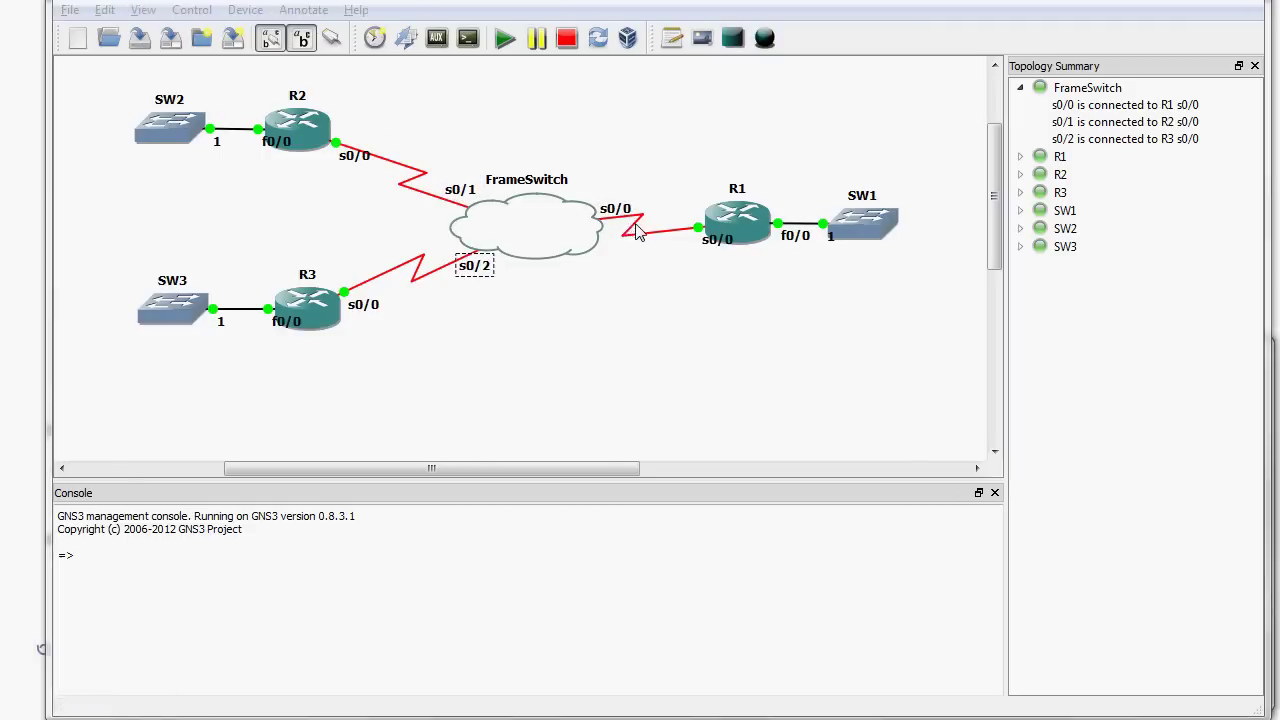
Set interface s0/0 to frame-relay intf-type dce
type("fram")
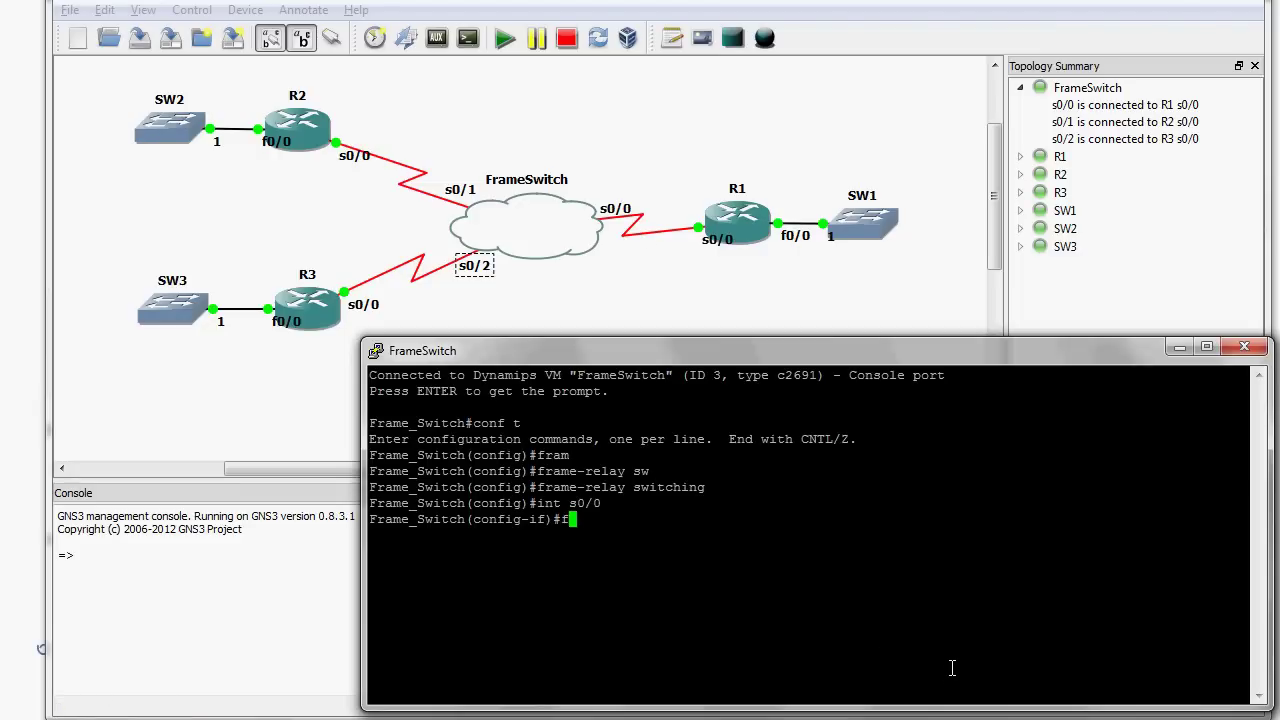
key("Tab")
type("intf")
key("Tab")
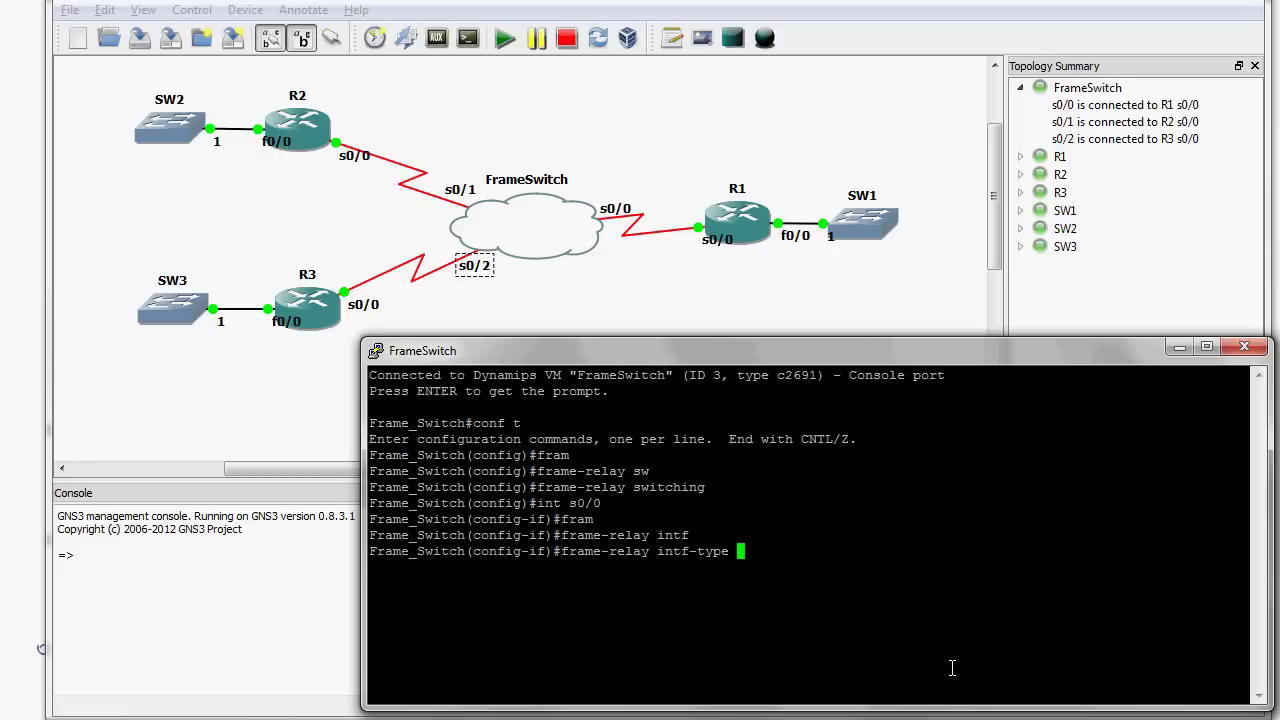
type("dce")
key("Return")
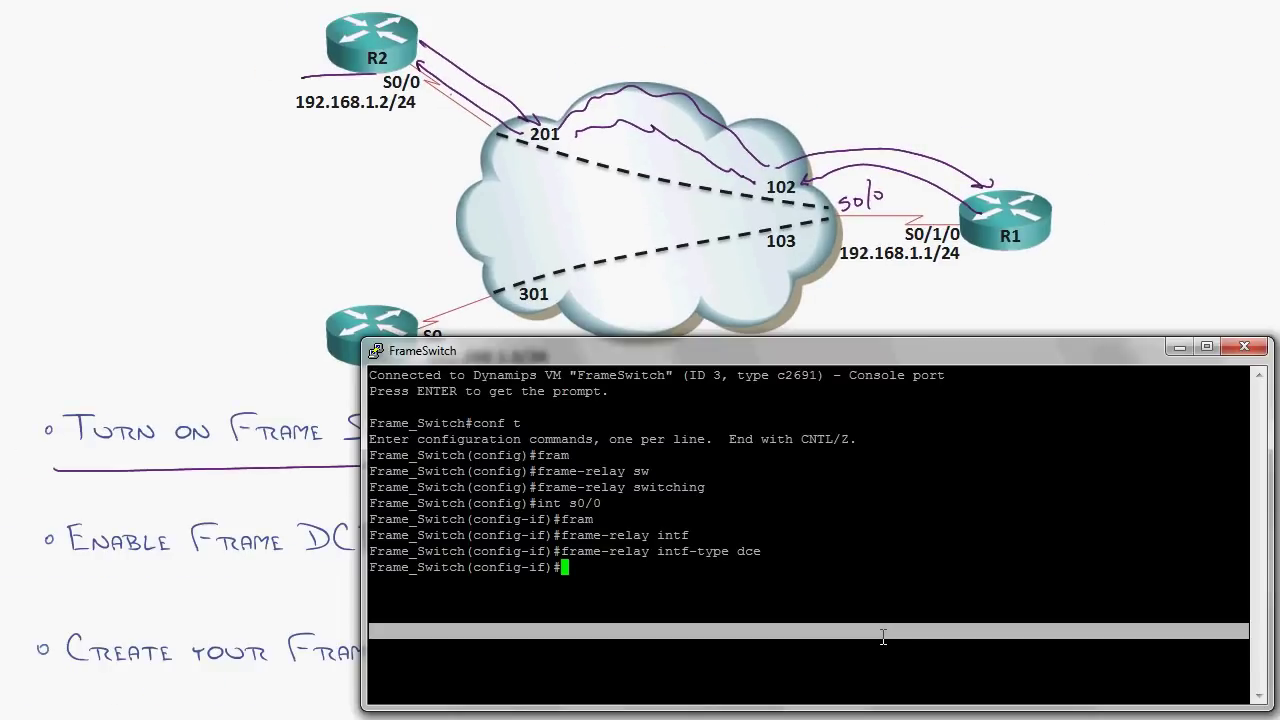
Start a frame-relay route command on s0/0, recovering from the mistyped keyword
key("Return")
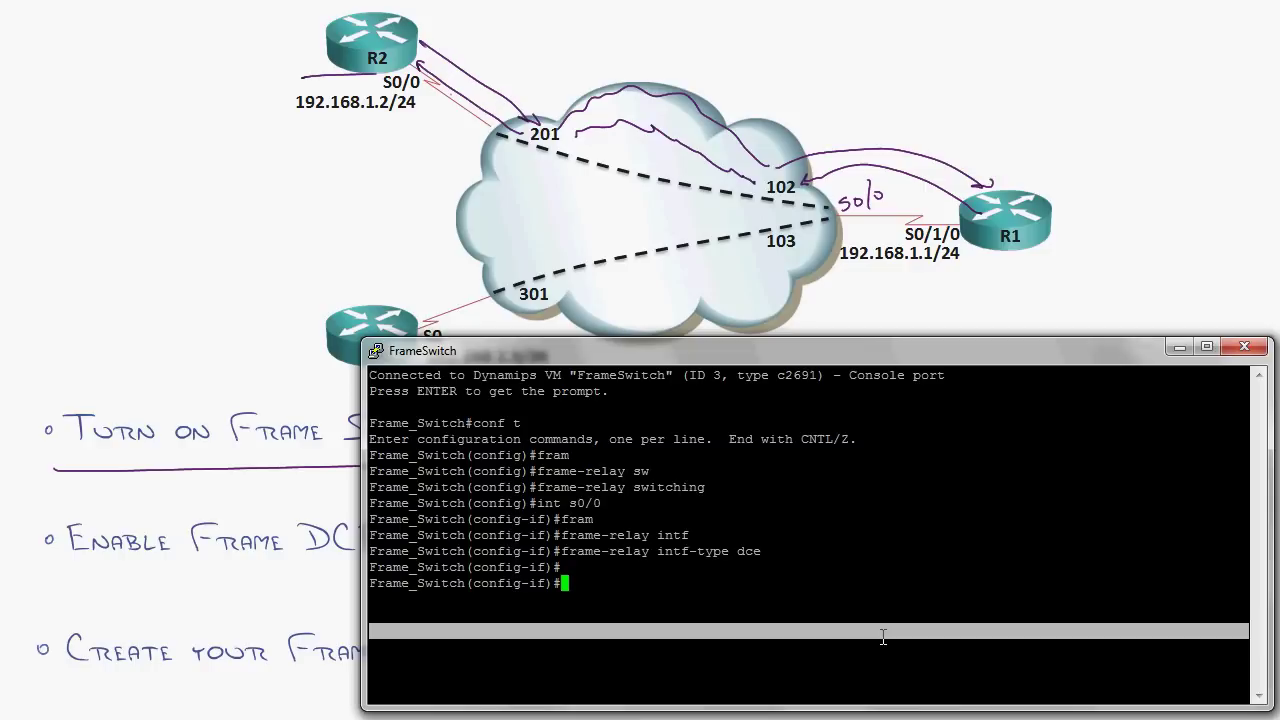
type("frma")
key("Return")
type("frr")
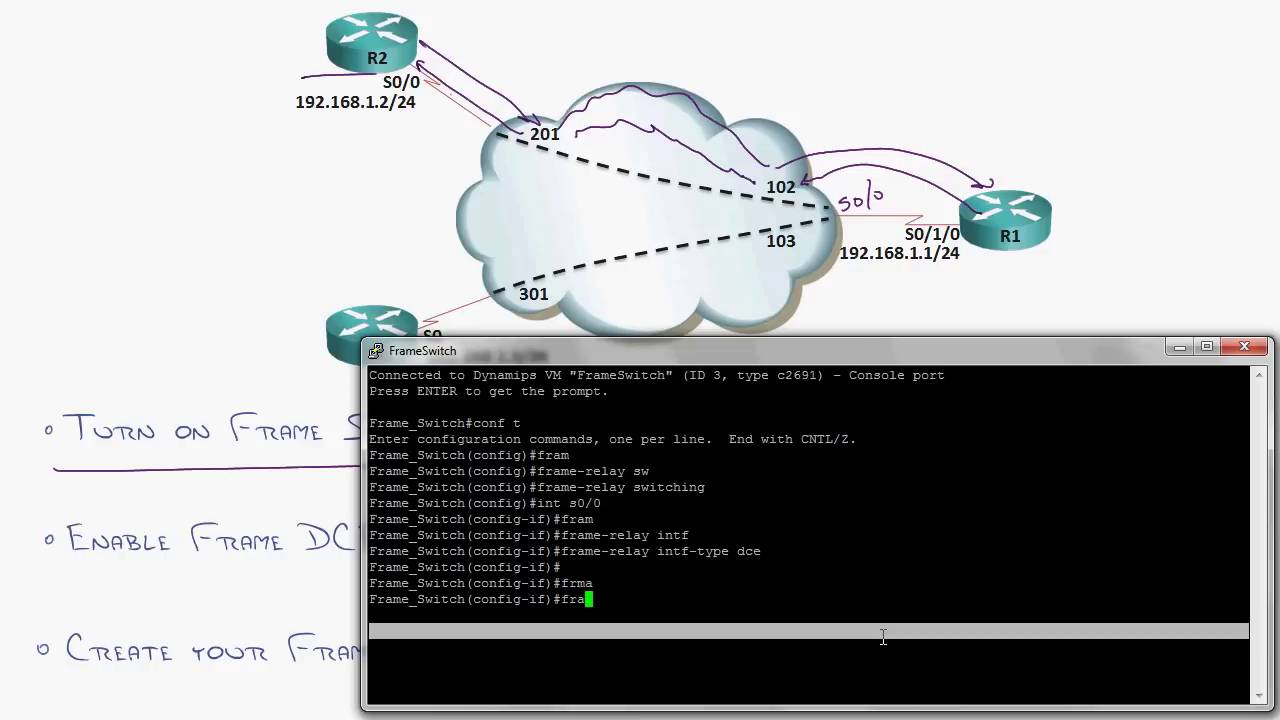
key("Tab")
type("me")
key("Tab")
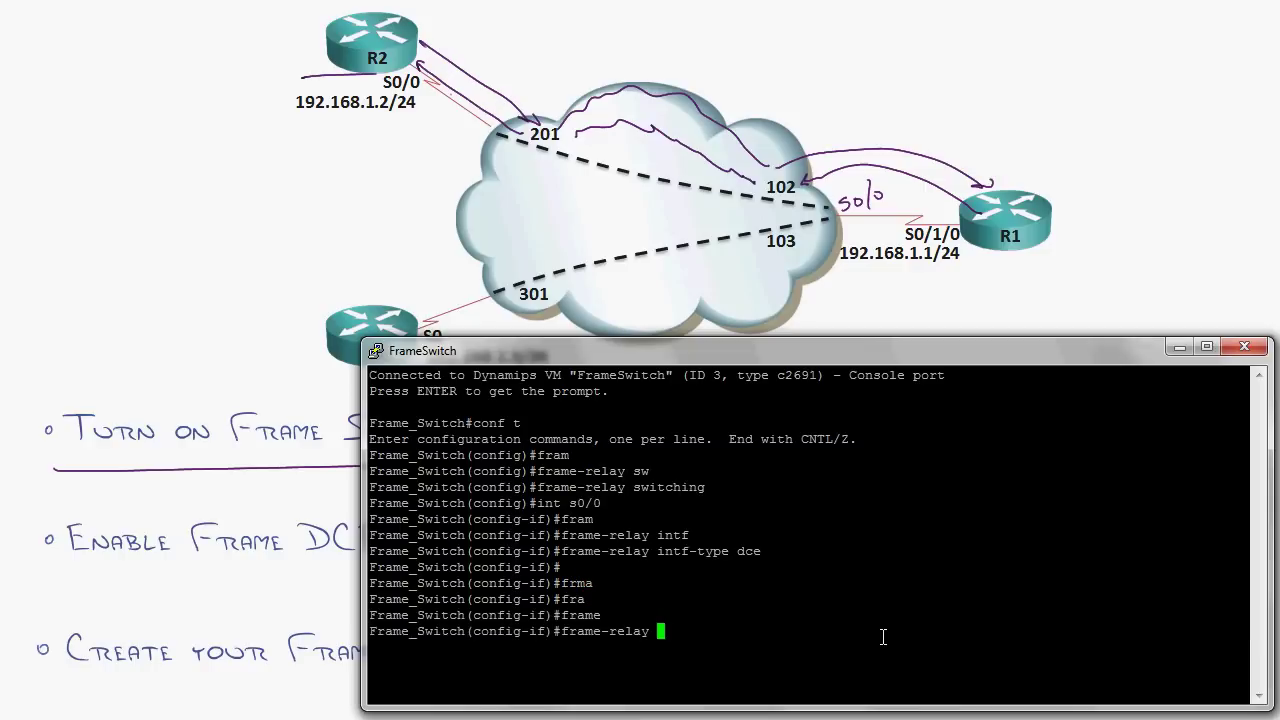
type("r")
key("Tab")
Complete the route switching DLCI 102 out s0/1 as DLCI 201, then recall it for editing
type("?")
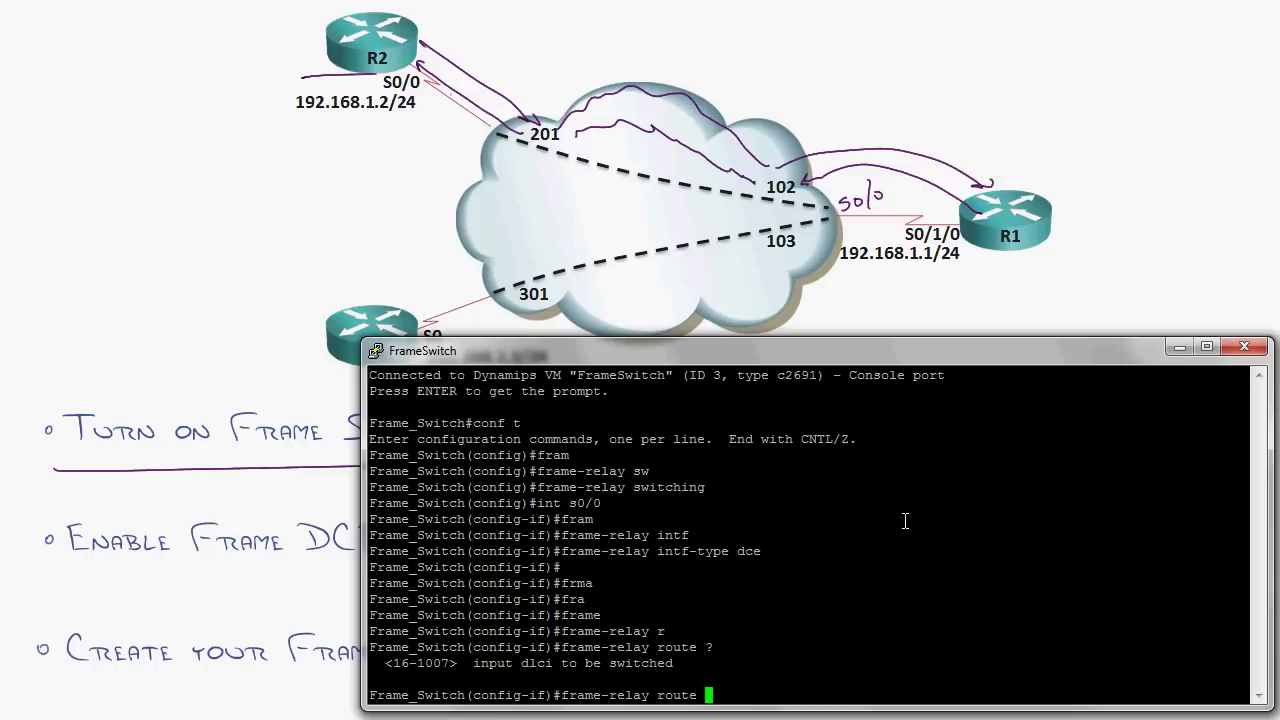
type("102 ?")
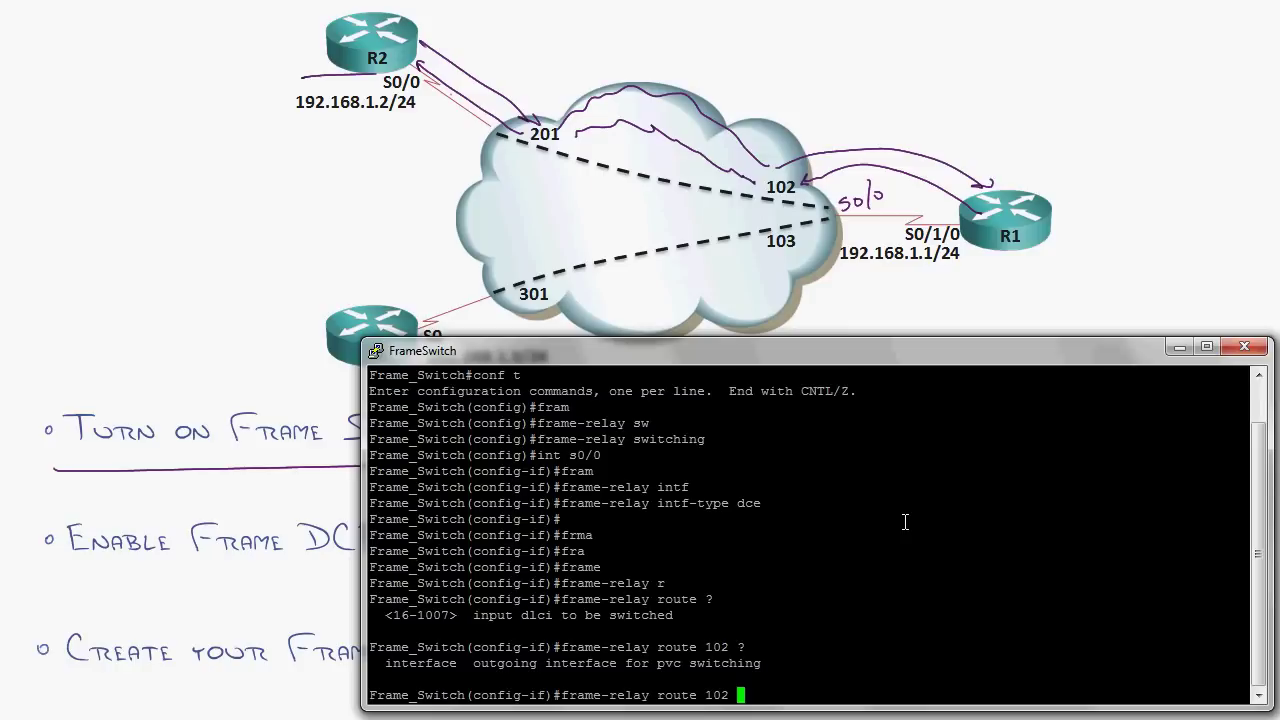
type("int")
key("Tab")
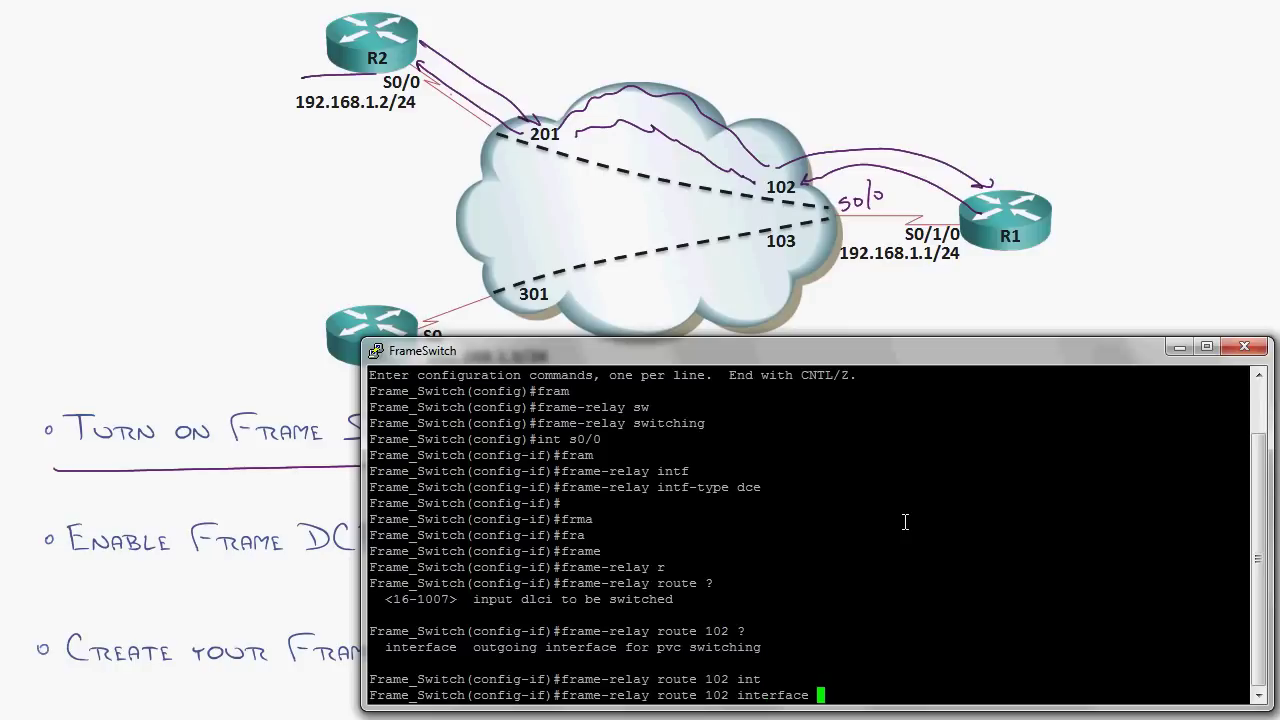
type("?")
type("s0/1")
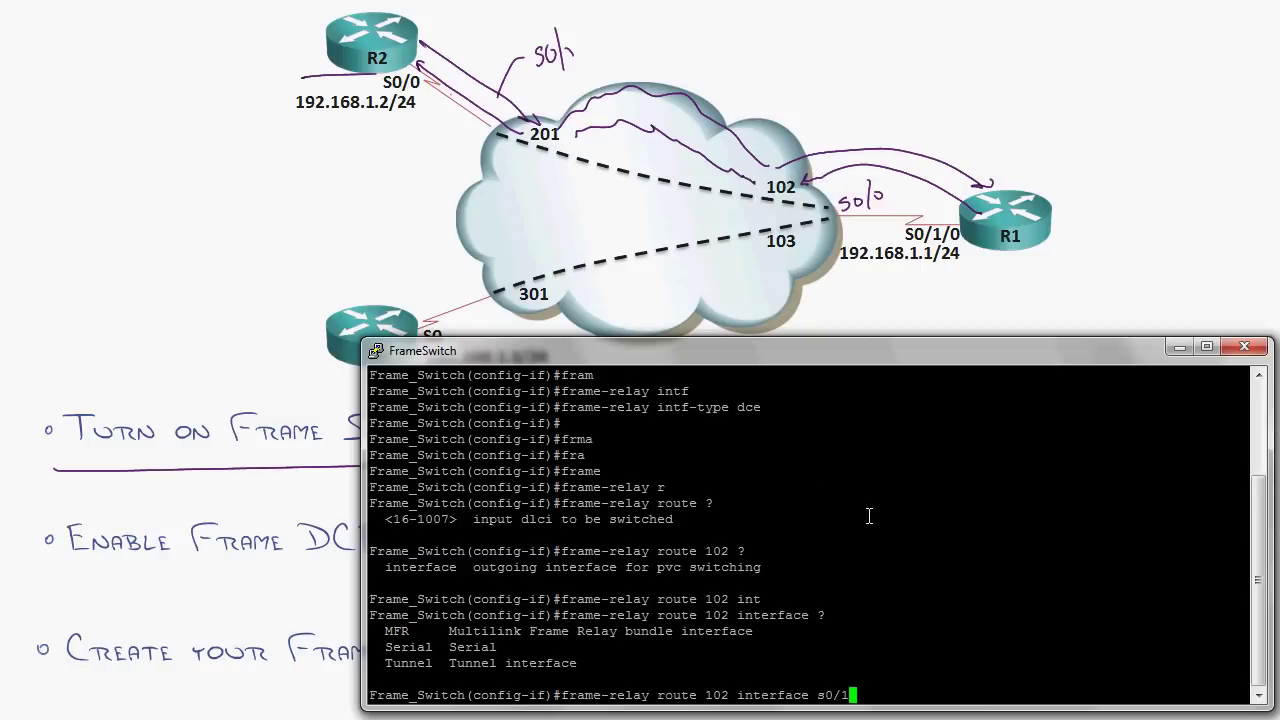
type("?")
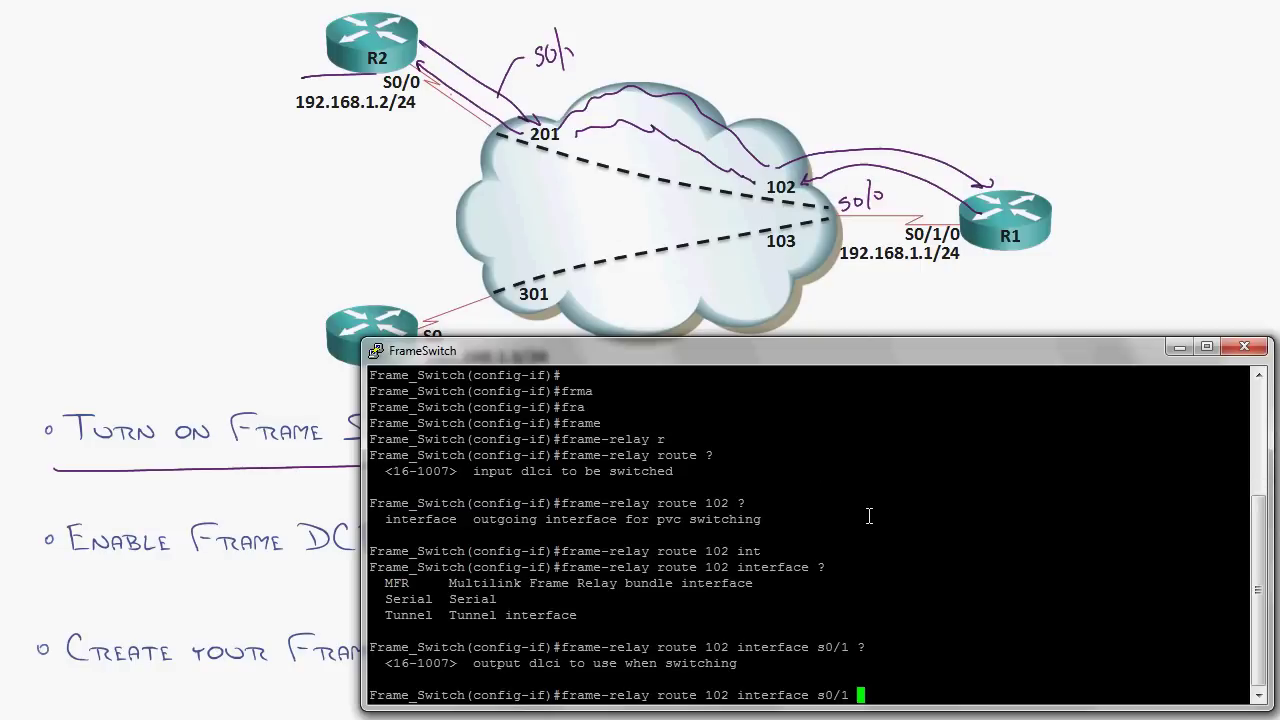
type("201")
key("Return")
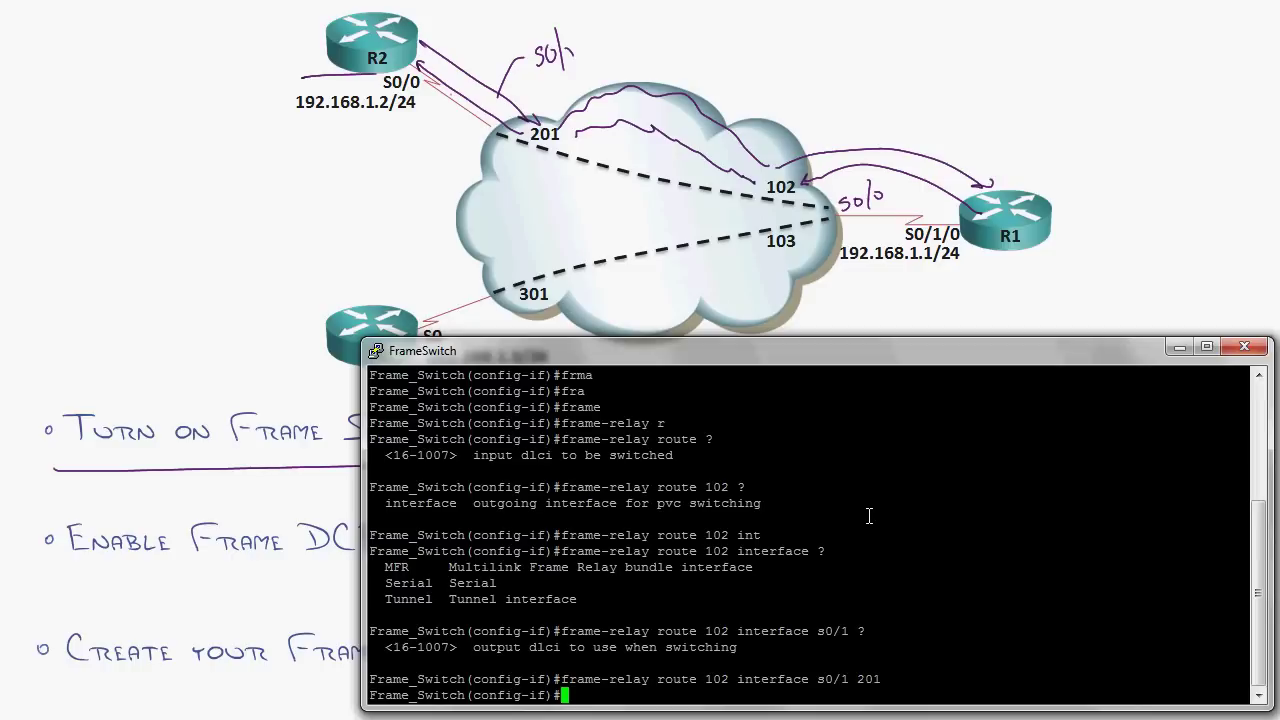
key("Up")
key("Left")
key("Left")
key("Left")
key("Left")
key("Left")
key("Left")
key("Left")
key("Left")
key("Left")
key("Left")
key("Left")
key("Left")
key("Left")
key("Left")
key("Left")
key("Left")
key("Left")
key("Left")
key("Left")
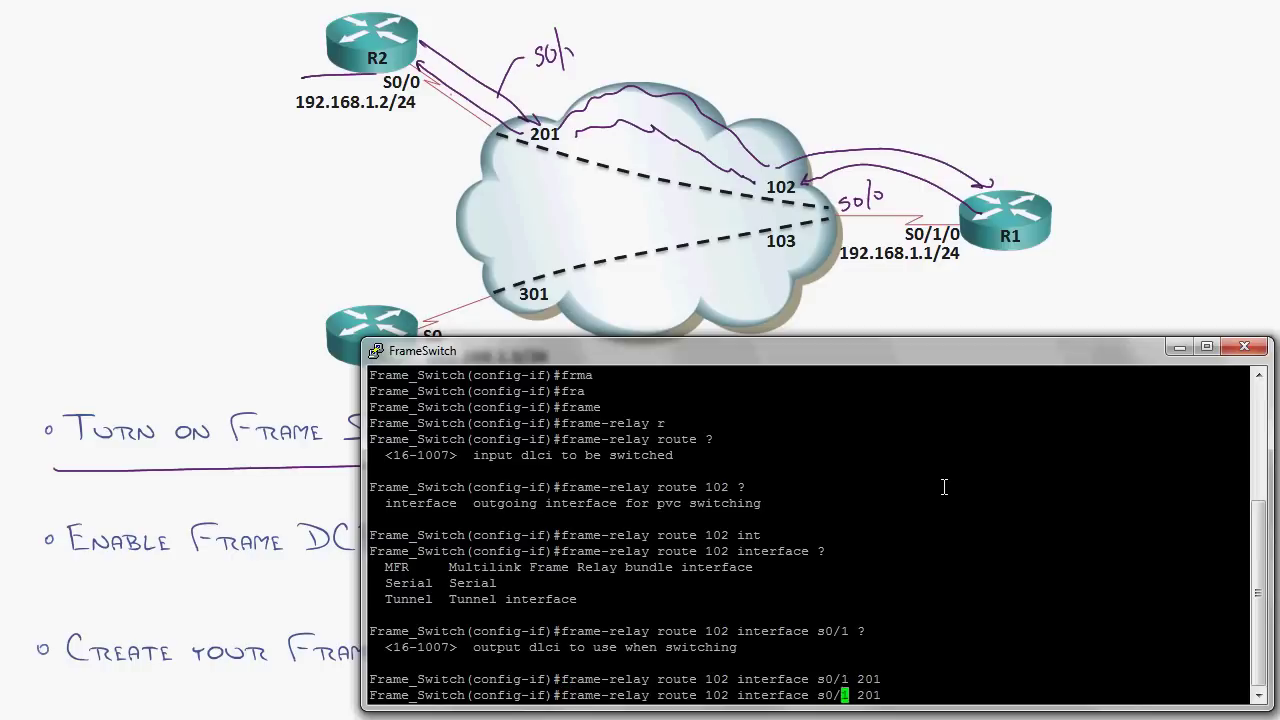
Edit the recalled command into frame-relay route 103 interface s0/2 301 and apply it
key("BackSpace")
type("3")
key("Right")
key("Right")
key("Right")
key("Right")
key("Right")
key("Right")
key("Right")
key("Right")
key("Right")
key("Right")
key("Right")
key("Right")
key("Right")
key("Delete")
key("Delete")
type("/2")
key("Right")
key("Right")
type("3")
key("Return")
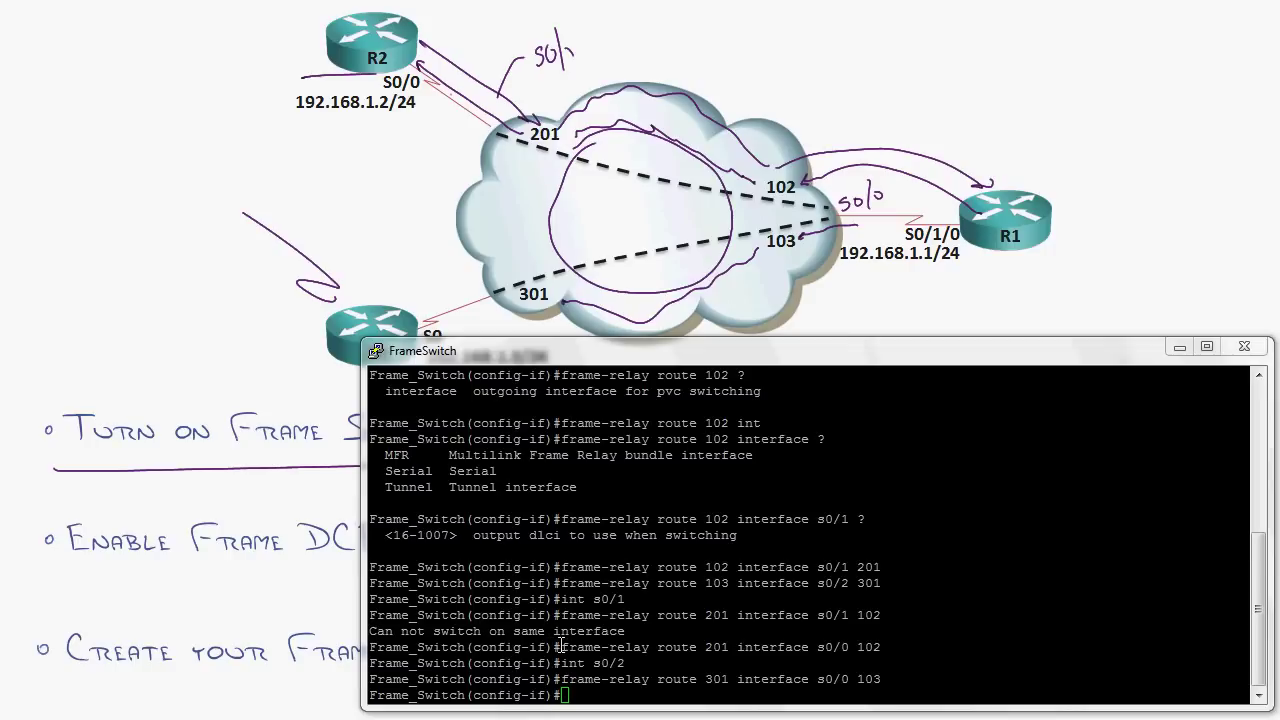
Highlight the s0/1 route lines, paste then erase s0/0, and exit configuration mode
left_click_drag(1248, 600, 538, 601)
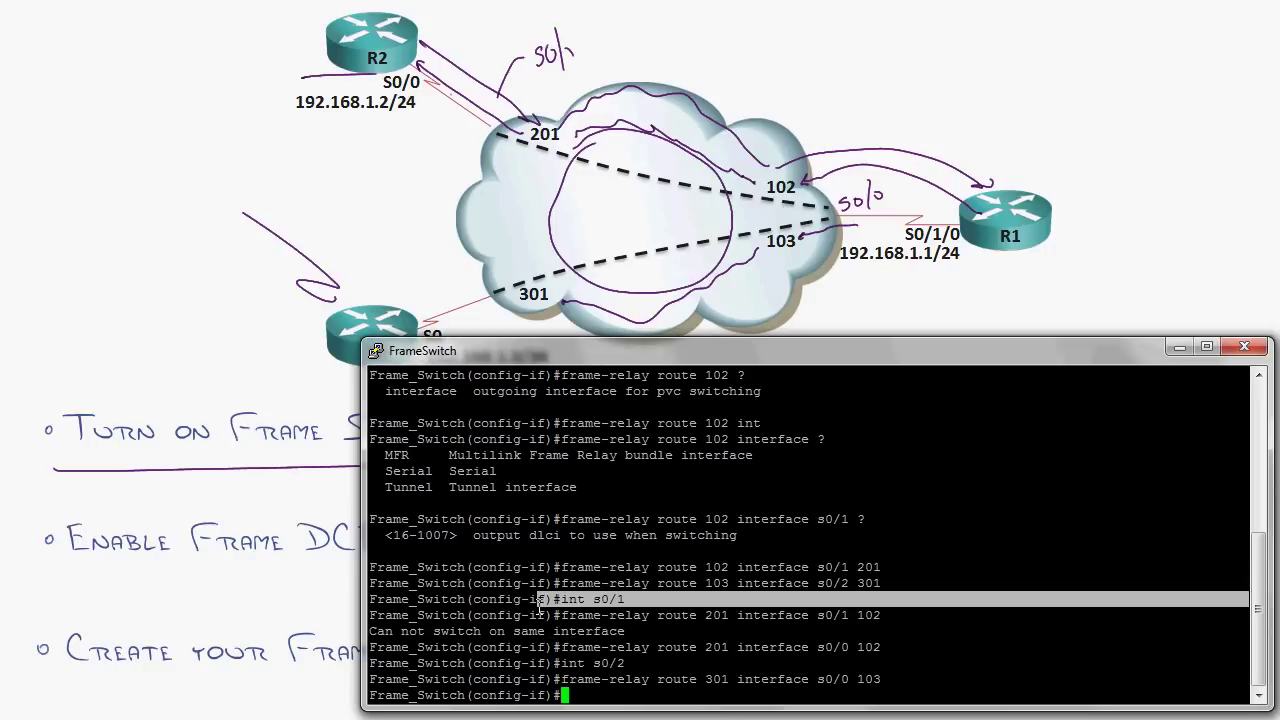
left_click_drag(555, 648, 736, 648)
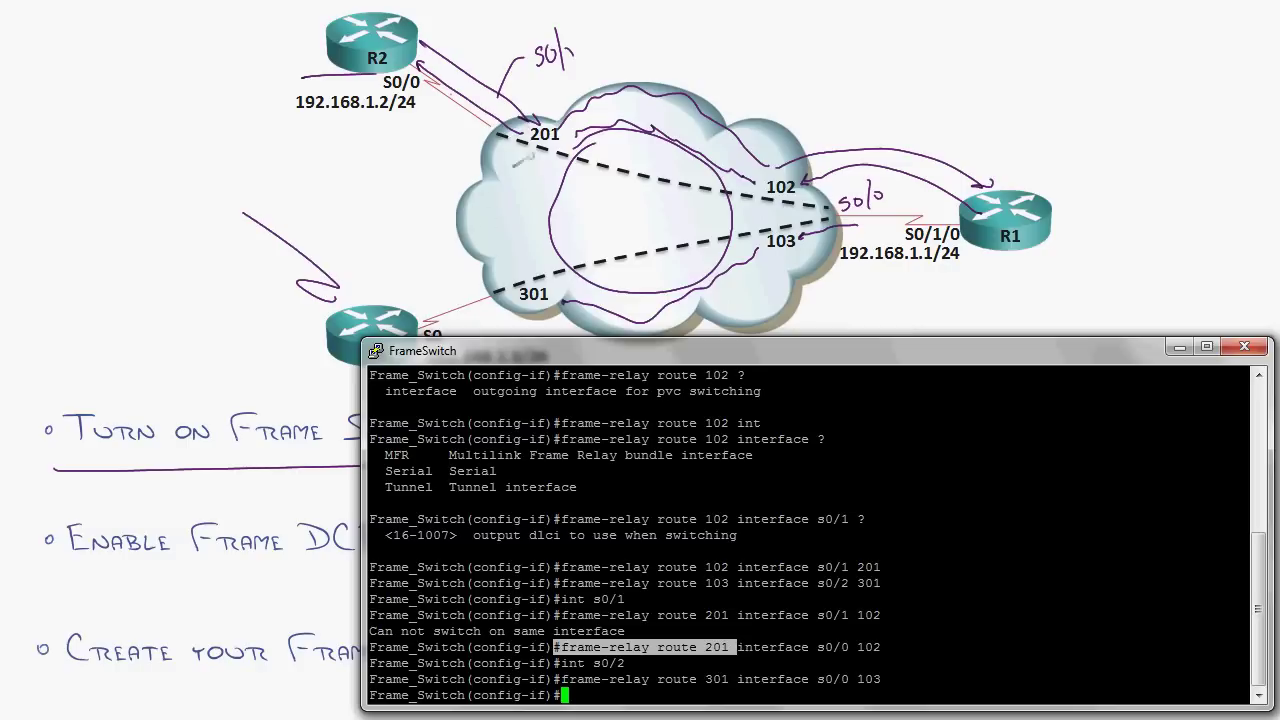
left_click_drag(817, 647, 849, 647)
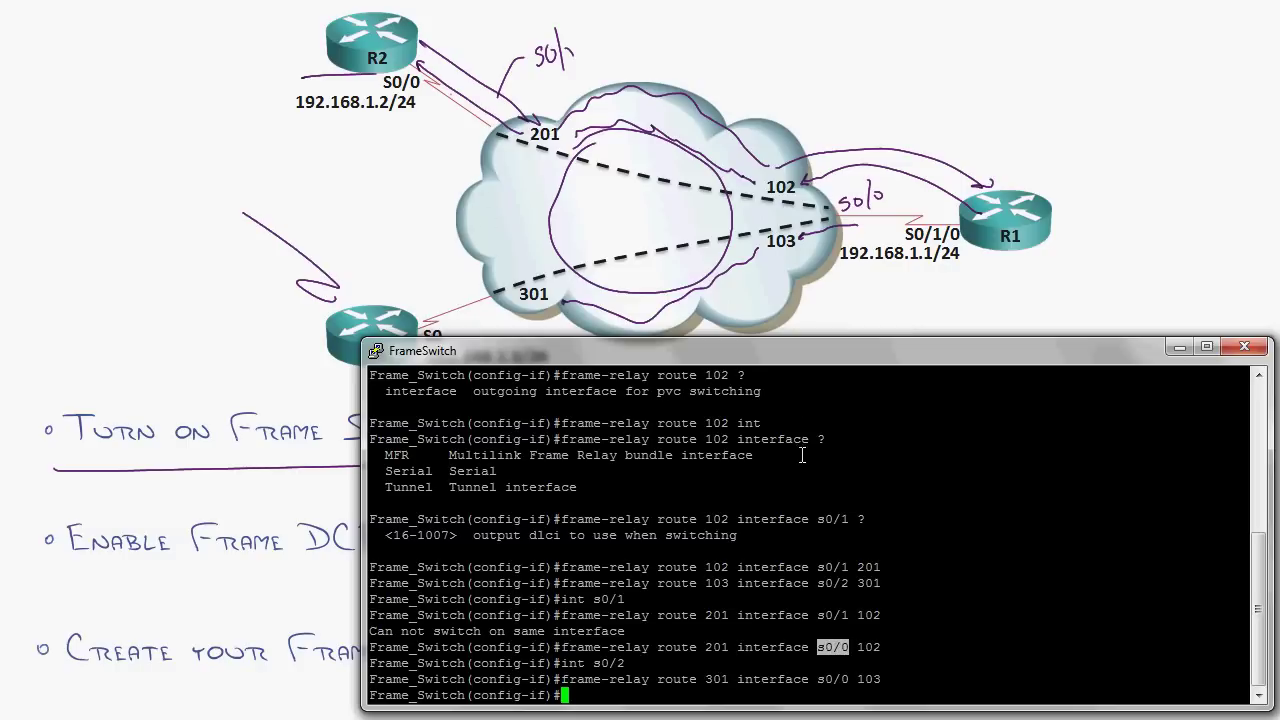
right_click(870, 641)
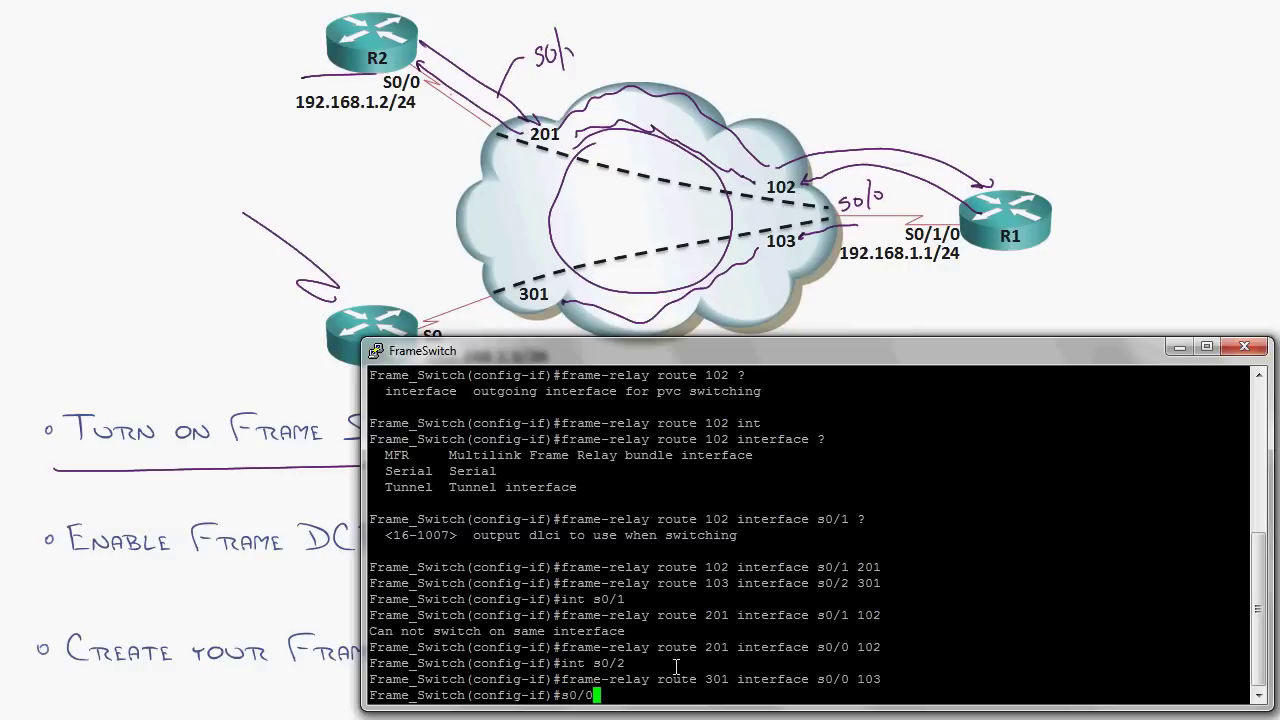
key("BackSpace")
key("BackSpace")
key("BackSpace")
key("BackSpace")
key("ctrl+z")
type("show")
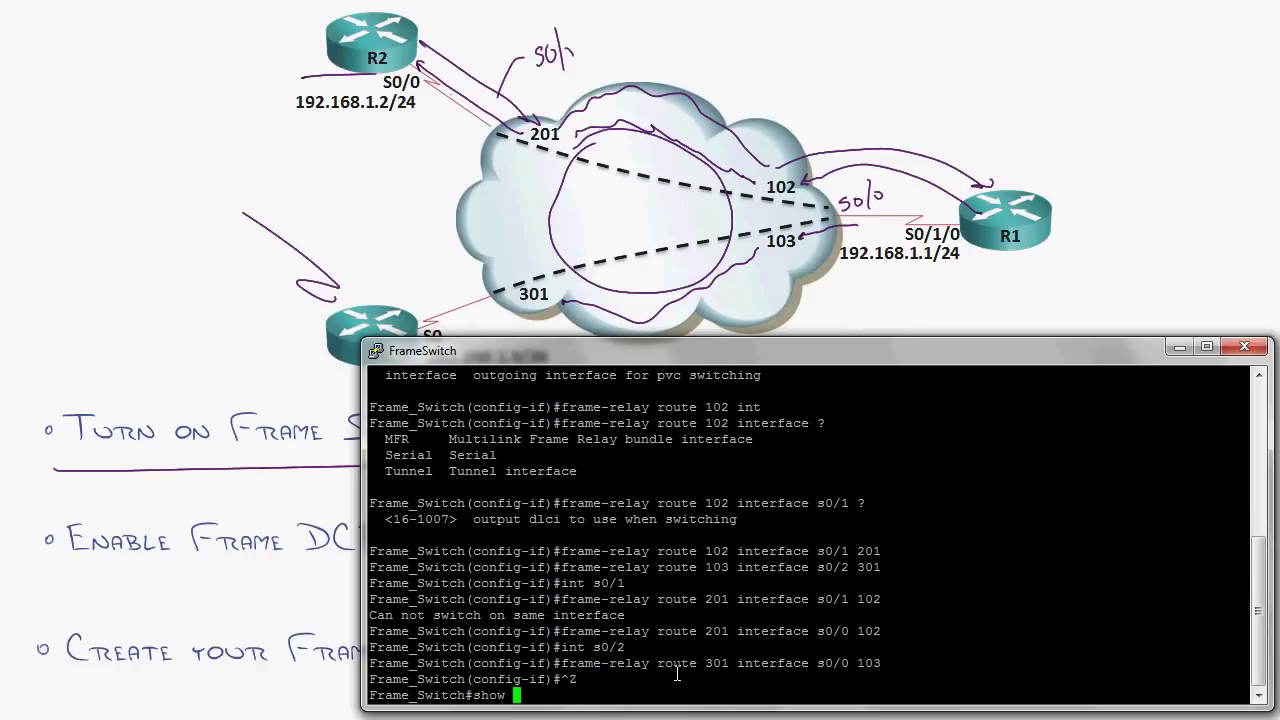
type(" frame route")
Run show frame route and highlight the Serial0/1 and DLCI 201 entries in the table
key("Return")
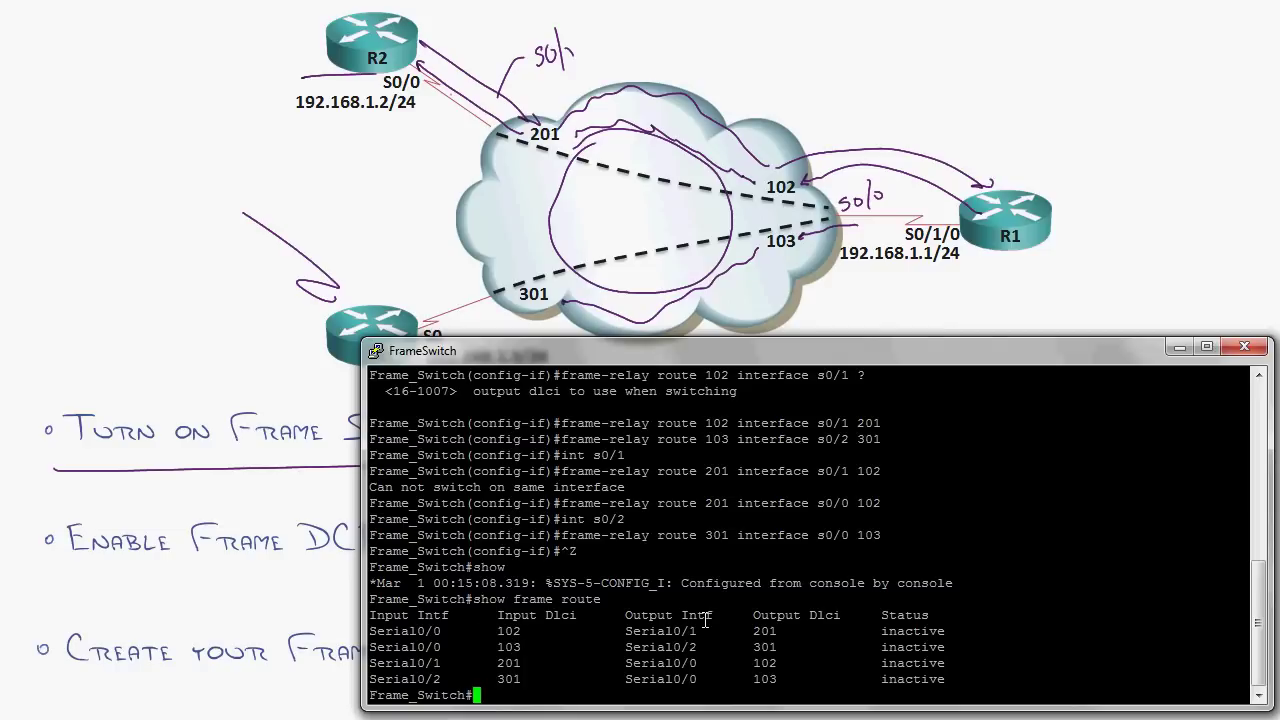
left_click_drag(706, 630, 632, 630)
double_click(762, 630)
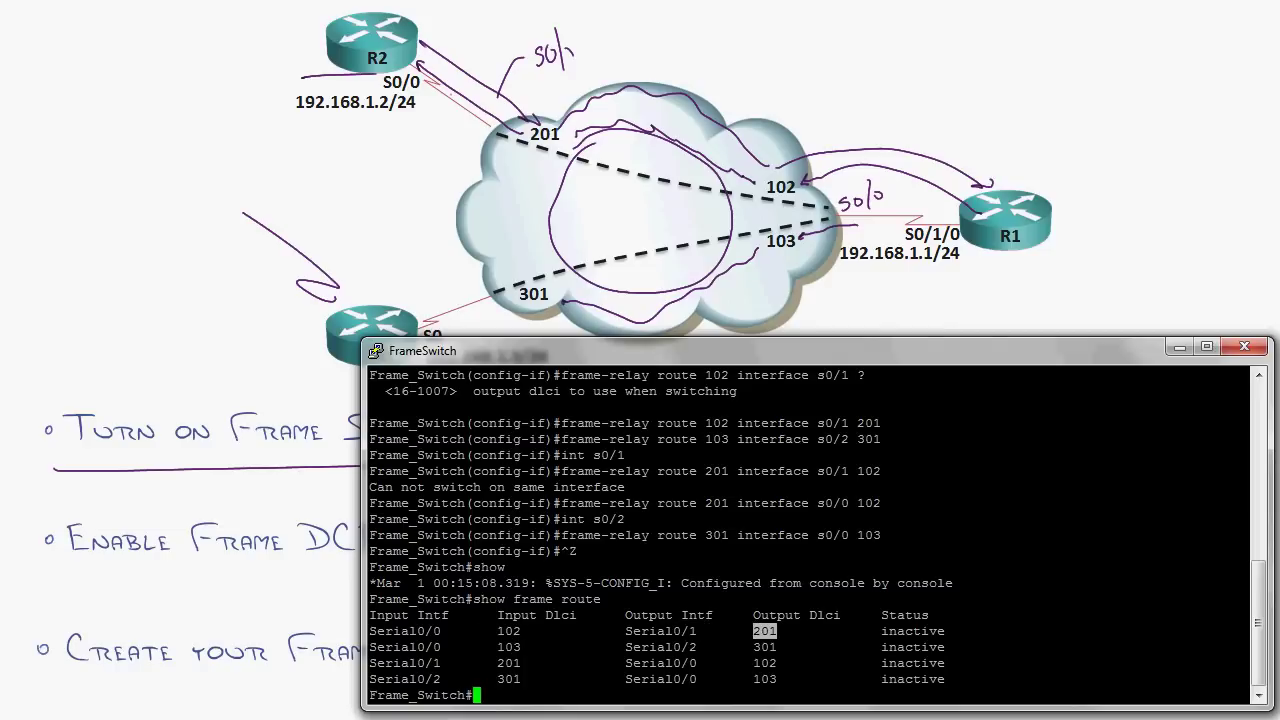